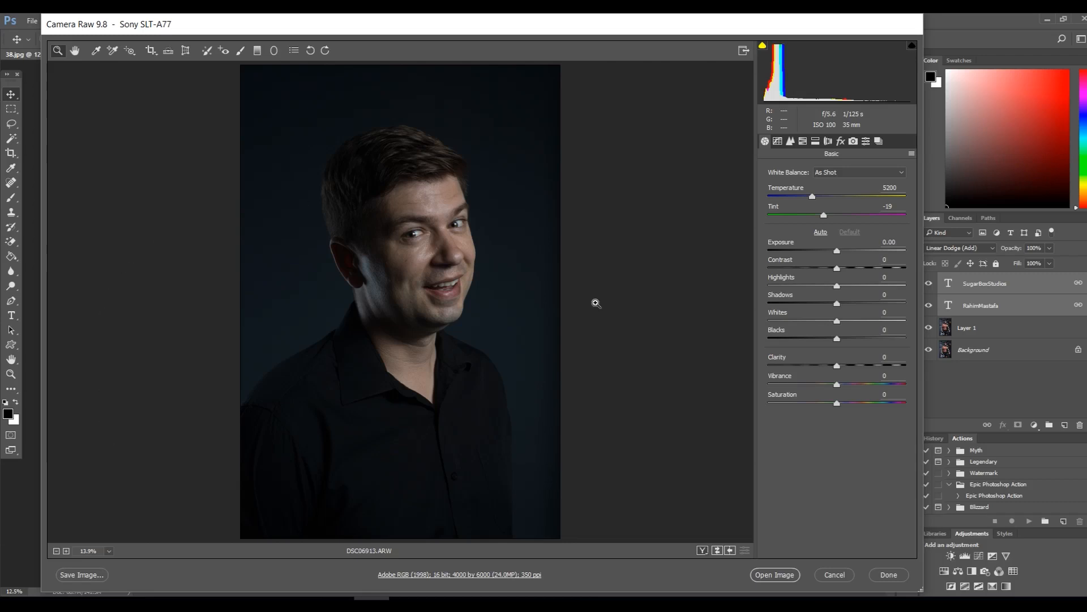
# Set the portrait's exposure to +1.35, whites to -10, highlights to -22, vibrance to +33 and saturation to +15
pyautogui.moveTo(837, 252); pyautogui.dragTo(855, 252)
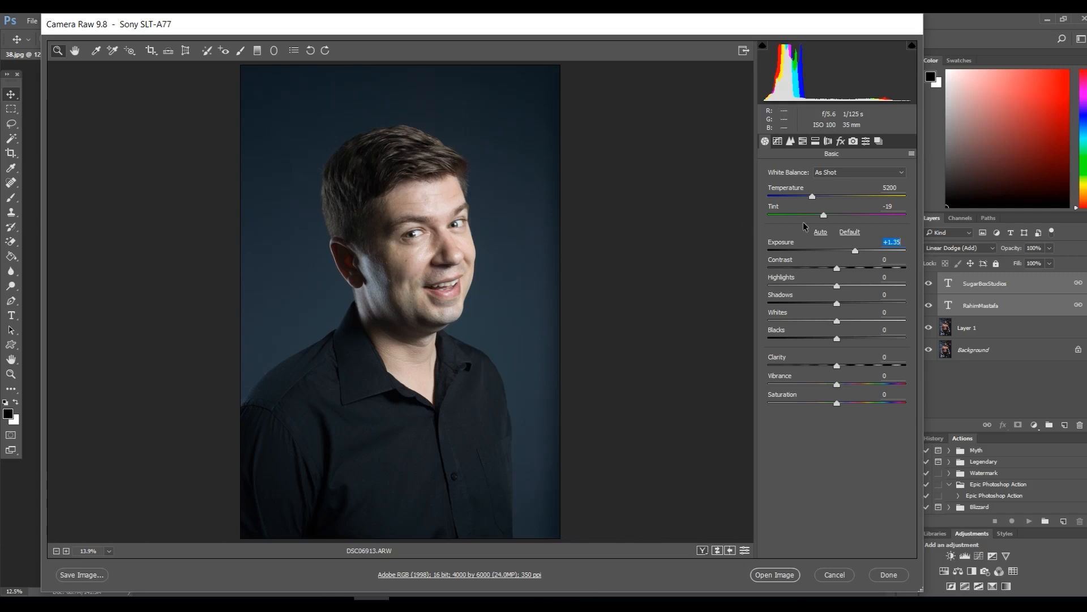
pyautogui.moveTo(838, 323); pyautogui.dragTo(832, 324)
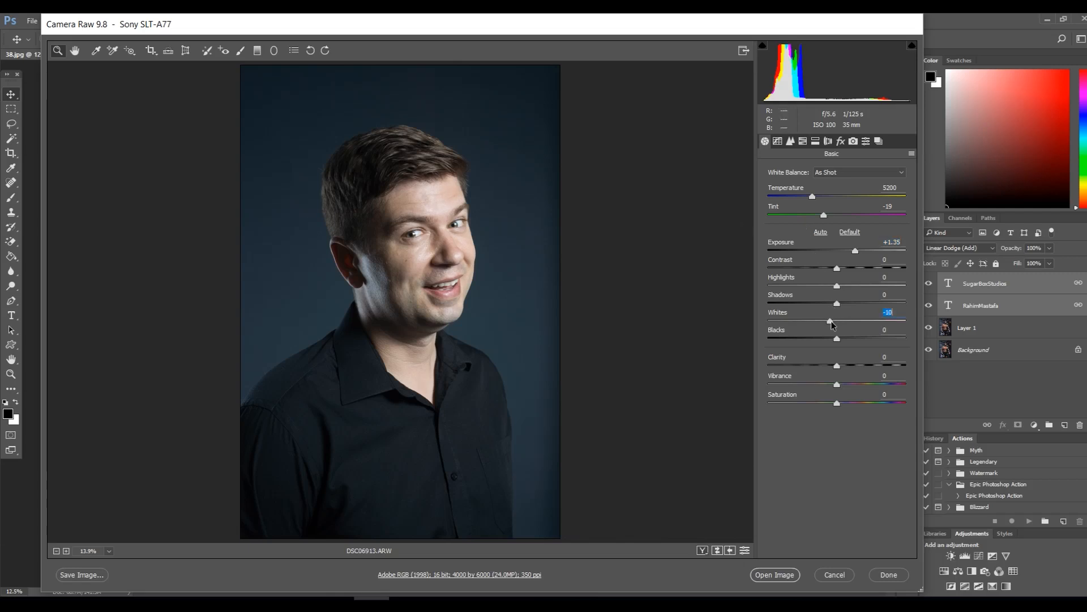
pyautogui.moveTo(837, 287); pyautogui.dragTo(821, 292)
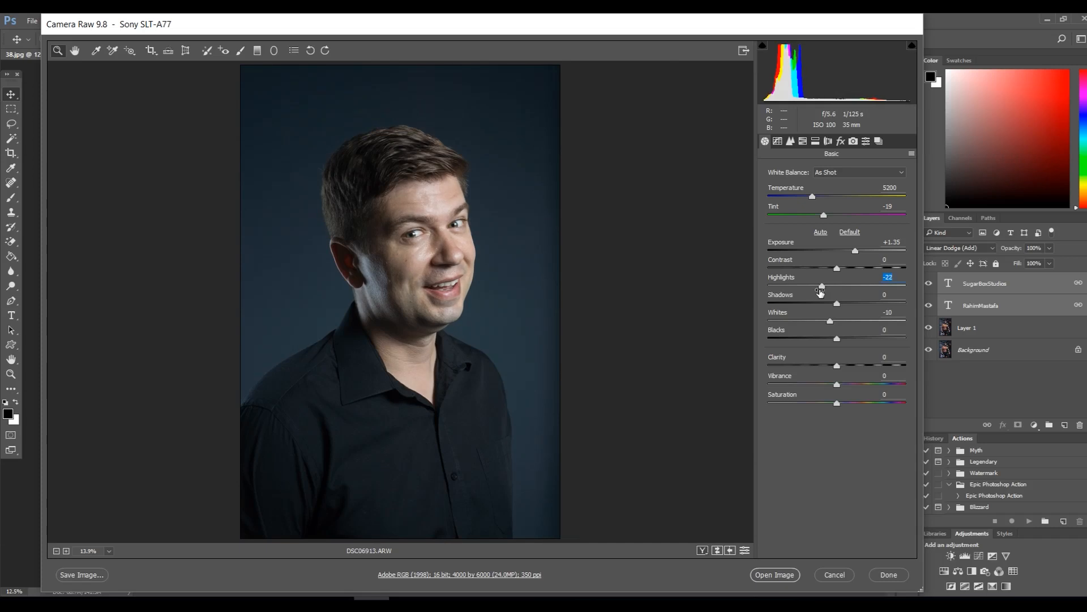
pyautogui.moveTo(837, 386); pyautogui.dragTo(849, 406)
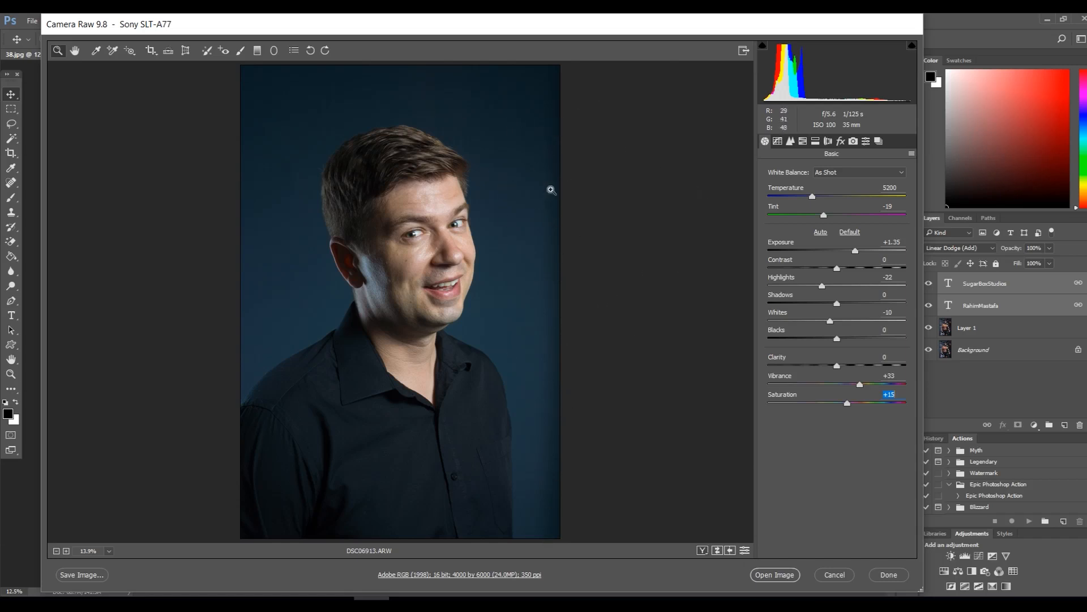
# Set the white balance preset to Flash and open the developed raw photo in Photoshop
pyautogui.click(829, 175)
pyautogui.click(827, 175)
pyautogui.press('Down')
pyautogui.press('Down')
pyautogui.press('Down')
pyautogui.press('Down')
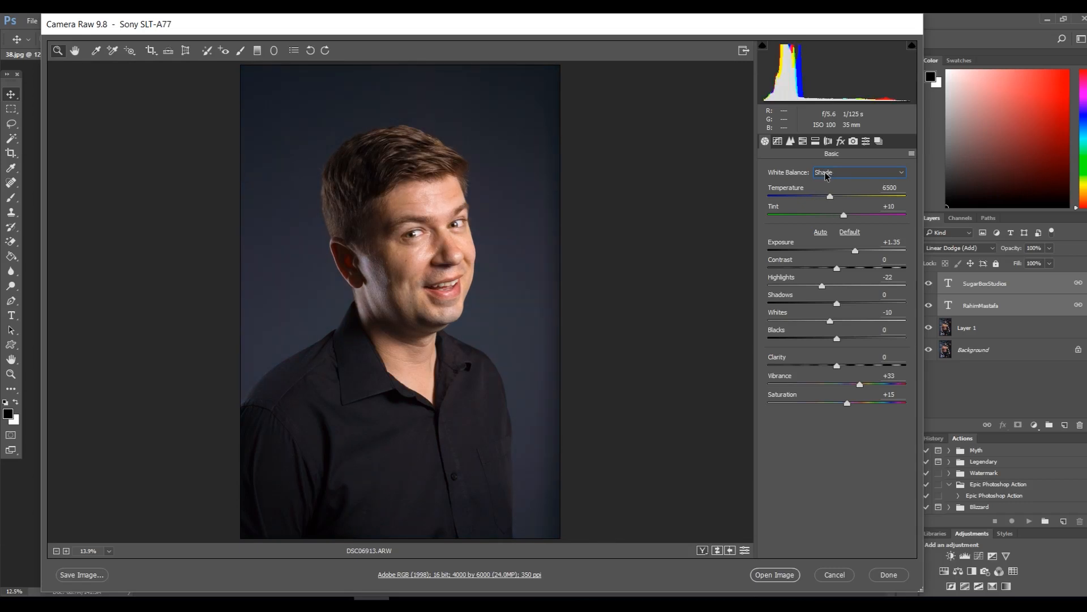
pyautogui.press('Down')
pyautogui.press('Down')
pyautogui.press('Down')
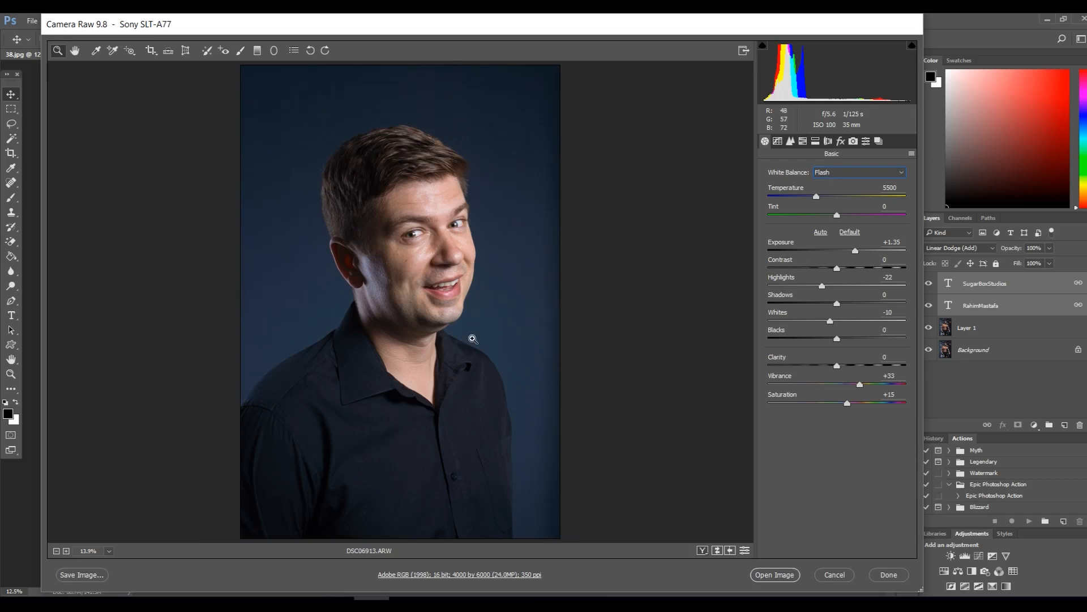
pyautogui.click(779, 576)
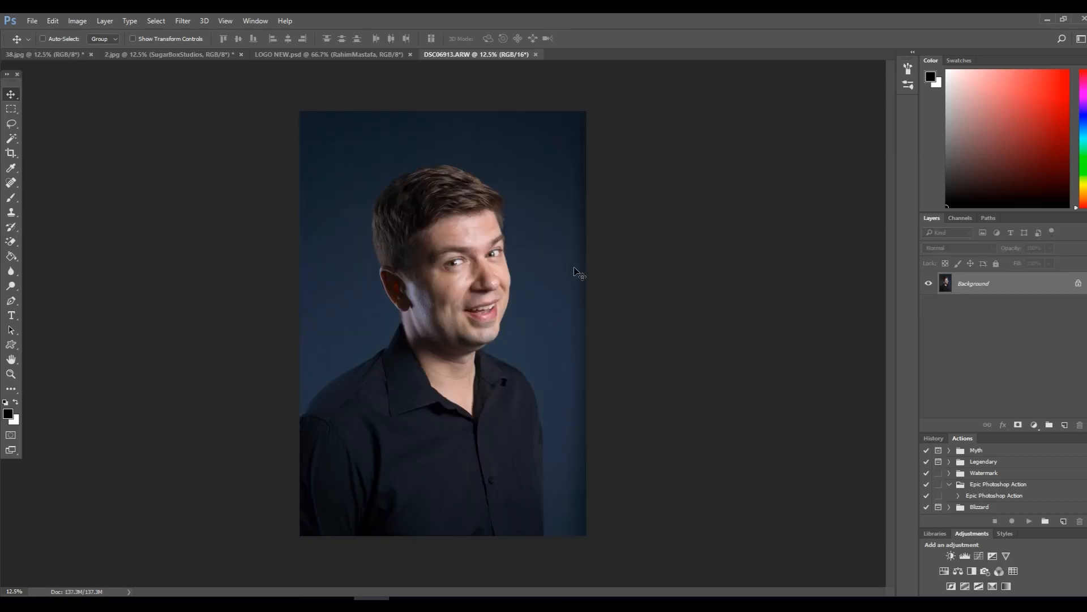
# Start Liquify on the portrait and set the Forward Warp brush to size 661, pressure 100 and density 100
pyautogui.hotkey('ctrl', '+')
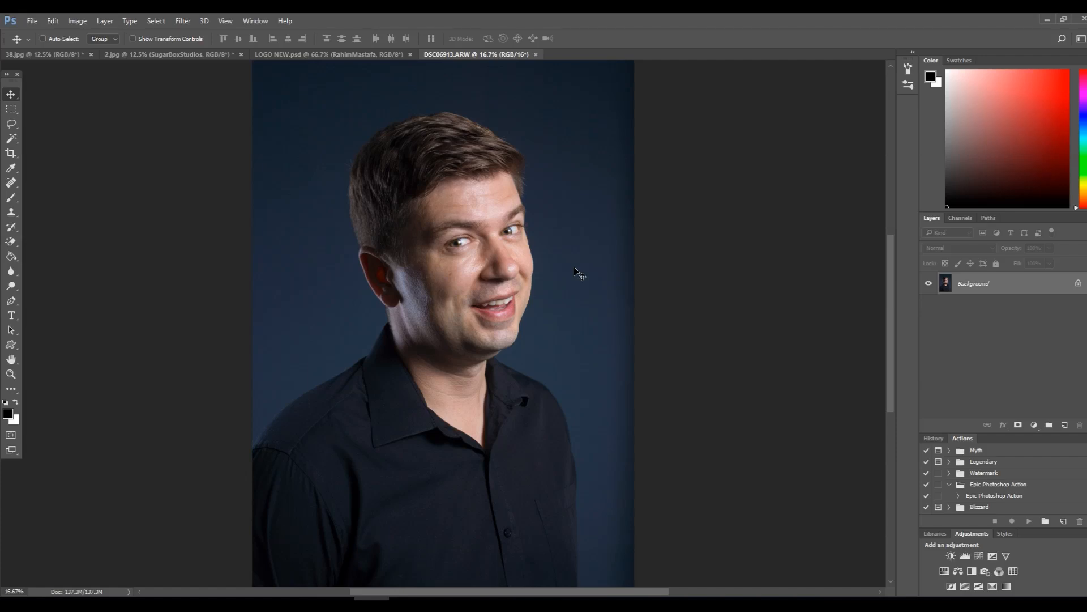
pyautogui.click(177, 21)
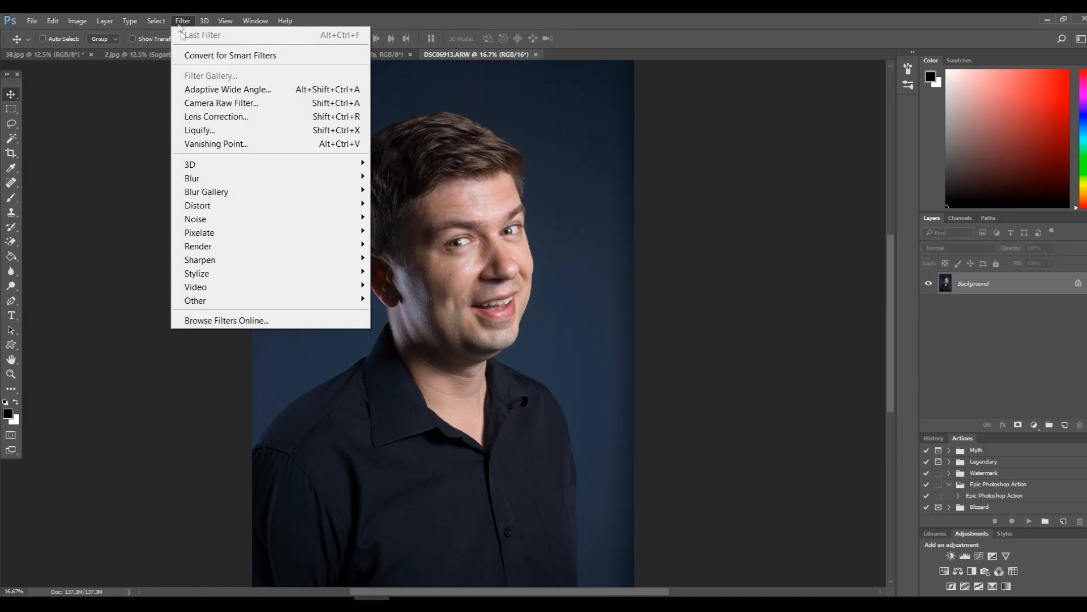
pyautogui.click(236, 131)
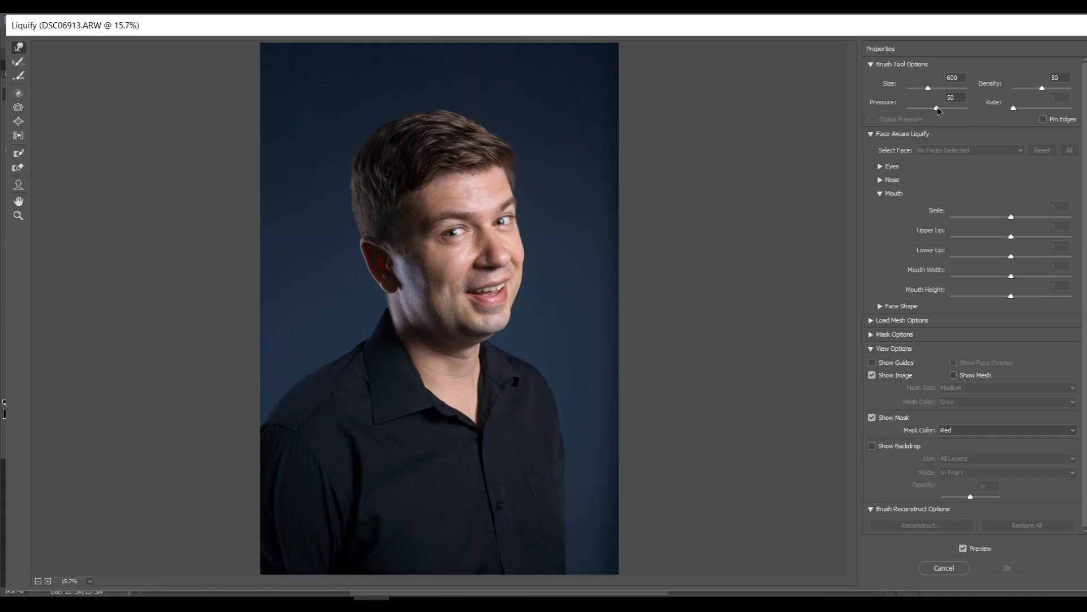
pyautogui.click(937, 109)
pyautogui.moveTo(938, 110); pyautogui.dragTo(995, 121)
pyautogui.moveTo(1042, 88); pyautogui.dragTo(1074, 93)
pyautogui.moveTo(929, 88)
pyautogui.mouseDown()
pyautogui.moveTo(975, 91)
pyautogui.moveTo(929, 88)
pyautogui.mouseUp()
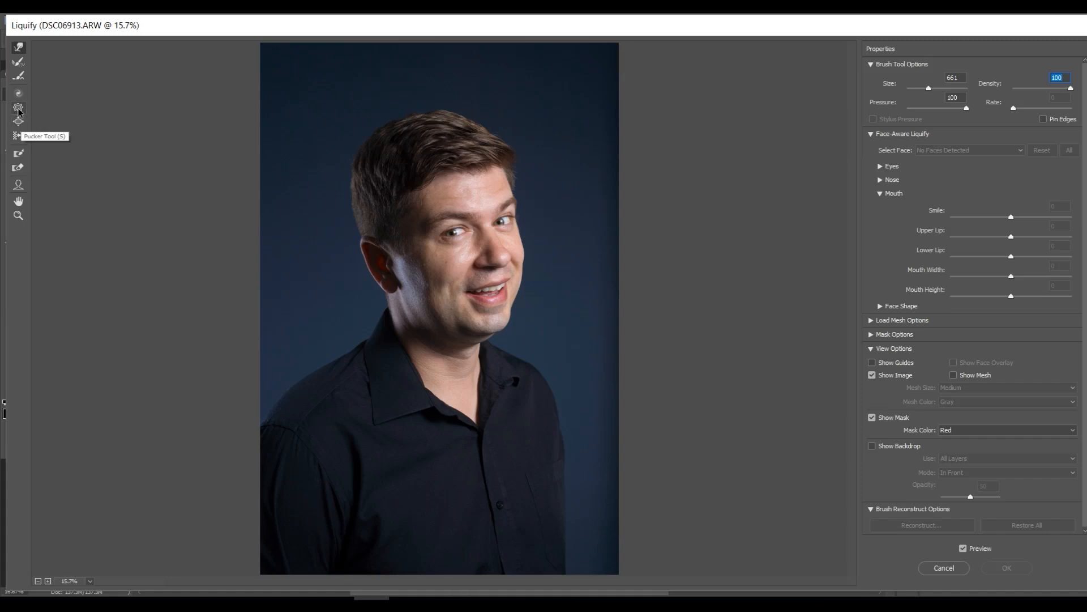
# Try the Pucker tool on the man's eye at size 1000, density 100 and rate 100, and undo it
pyautogui.click(19, 109)
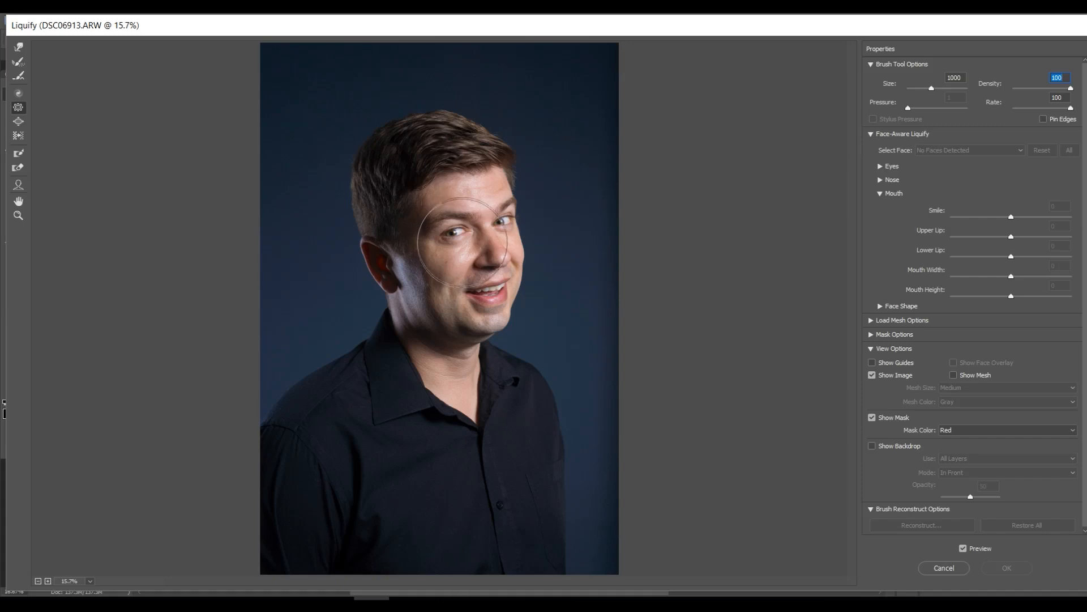
pyautogui.moveTo(455, 232); pyautogui.dragTo(454, 232)
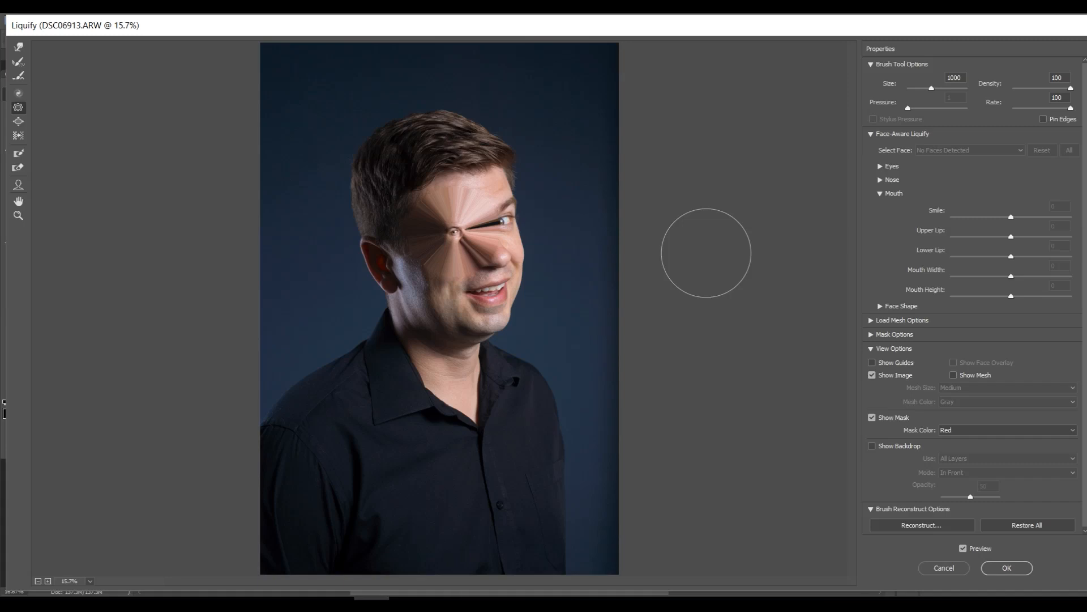
pyautogui.hotkey('ctrl', 'space')
pyautogui.hotkey('ctrl', 'z')
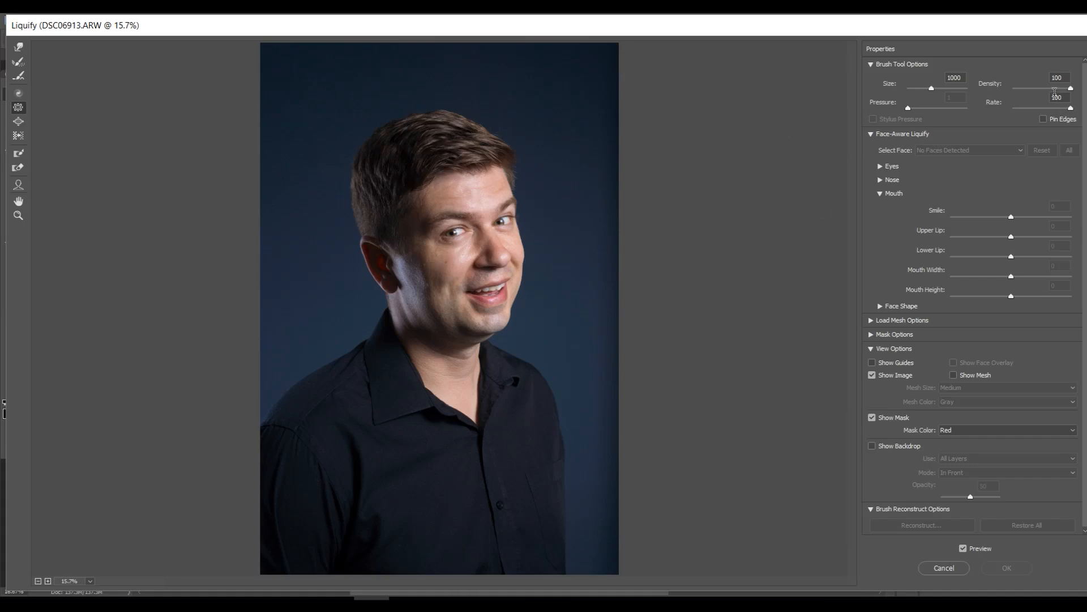
# Lower the Pucker tool's density to 66 and rate to 67, try it on the eye again, and undo it
pyautogui.click(1051, 89)
pyautogui.click(1052, 107)
pyautogui.click(450, 233)
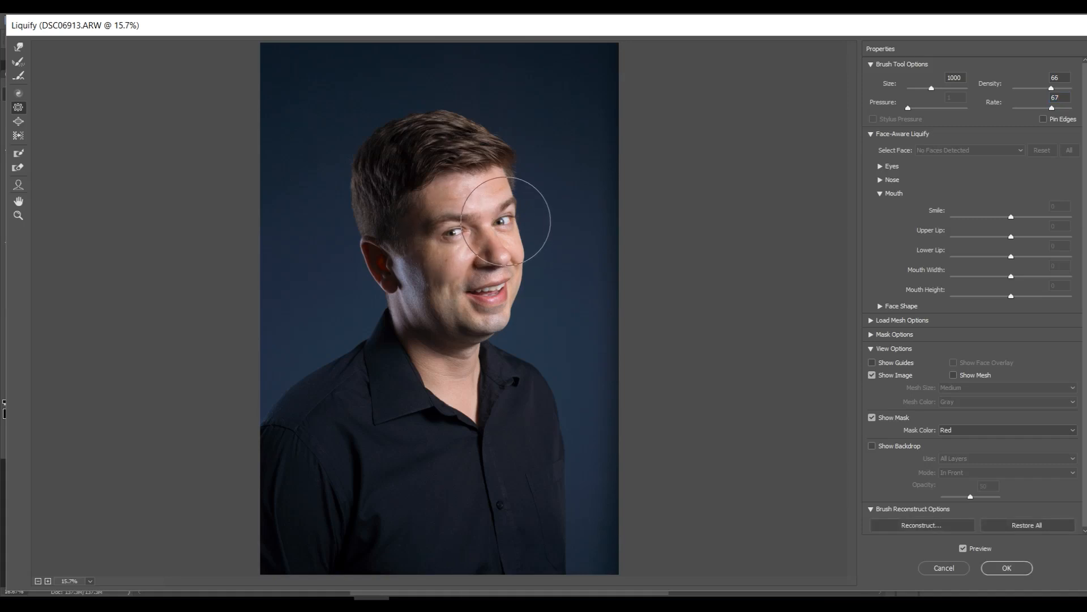
pyautogui.hotkey('ctrl', 'z')
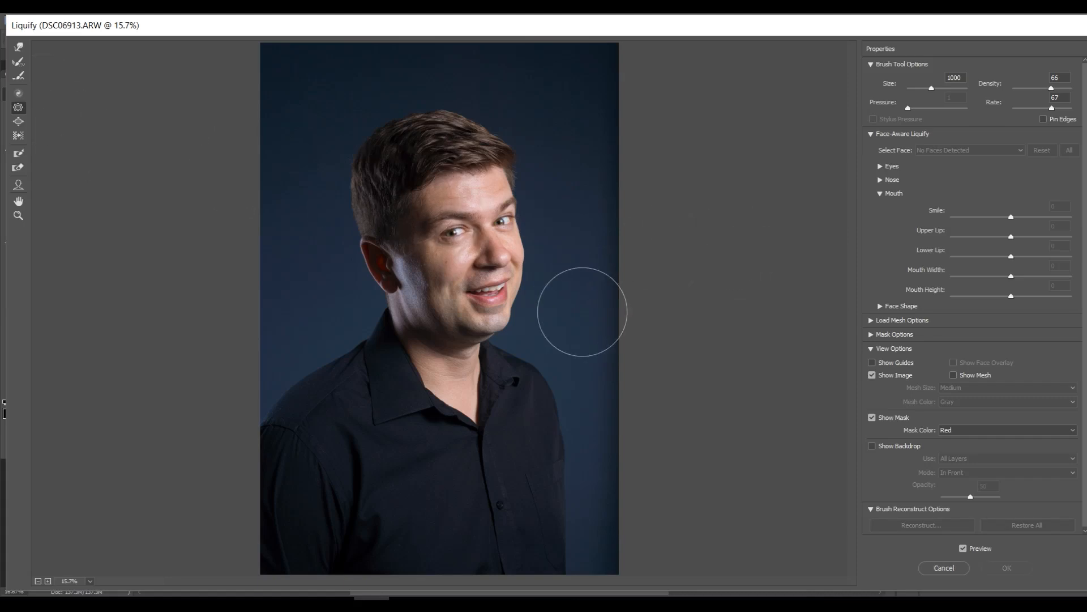
# Try the Forward Warp tool on the nose and cheek, reduce its brush size to 300, and restore the area with the Reconstruct tool
pyautogui.click(20, 48)
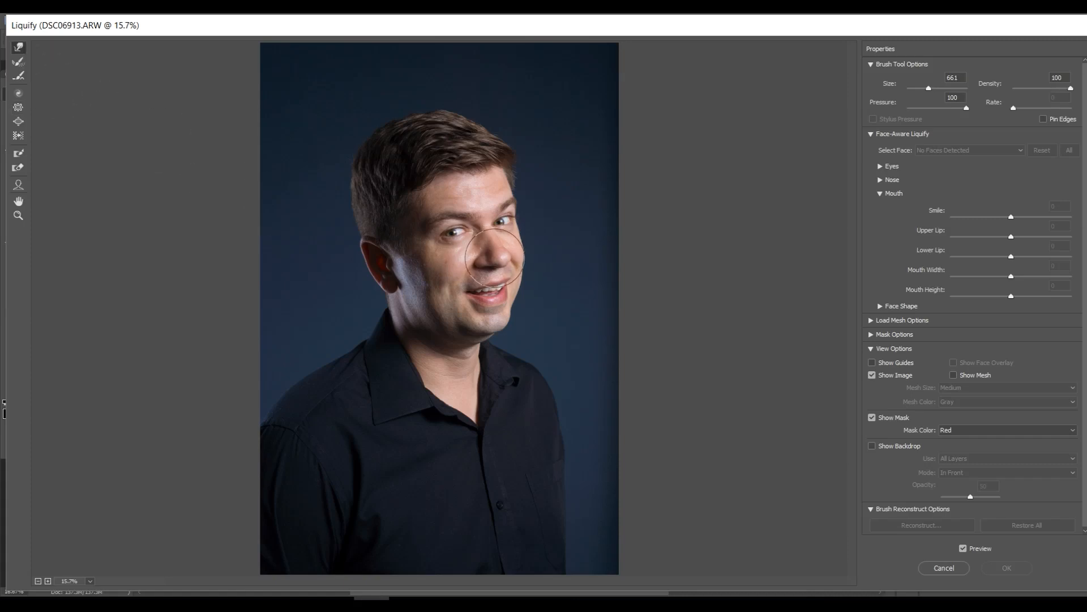
pyautogui.moveTo(494, 258); pyautogui.dragTo(525, 267)
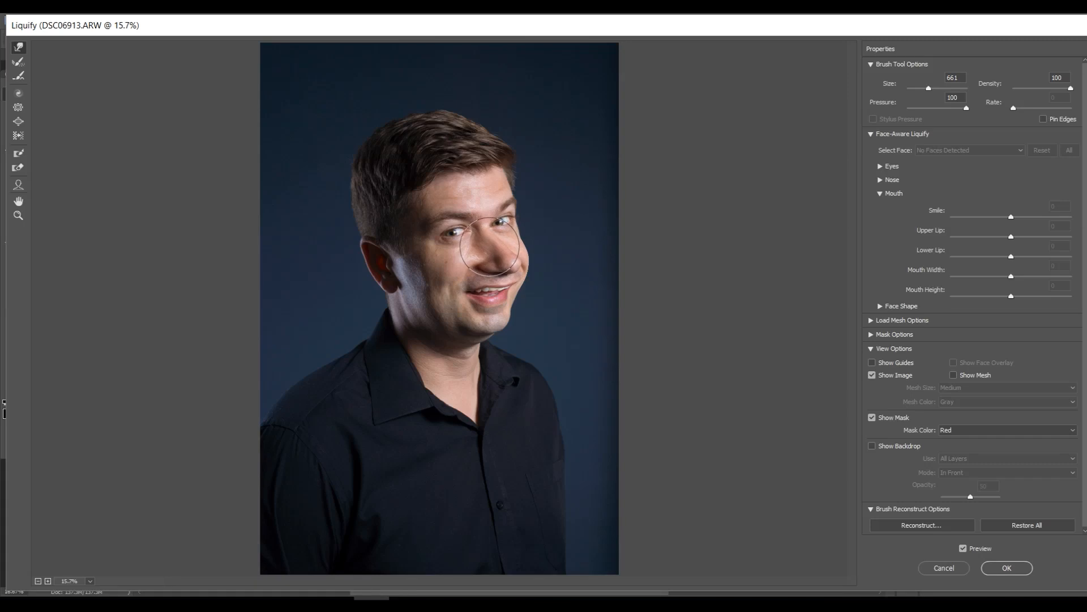
pyautogui.press('[')
pyautogui.press('[')
pyautogui.press('[')
pyautogui.press('[')
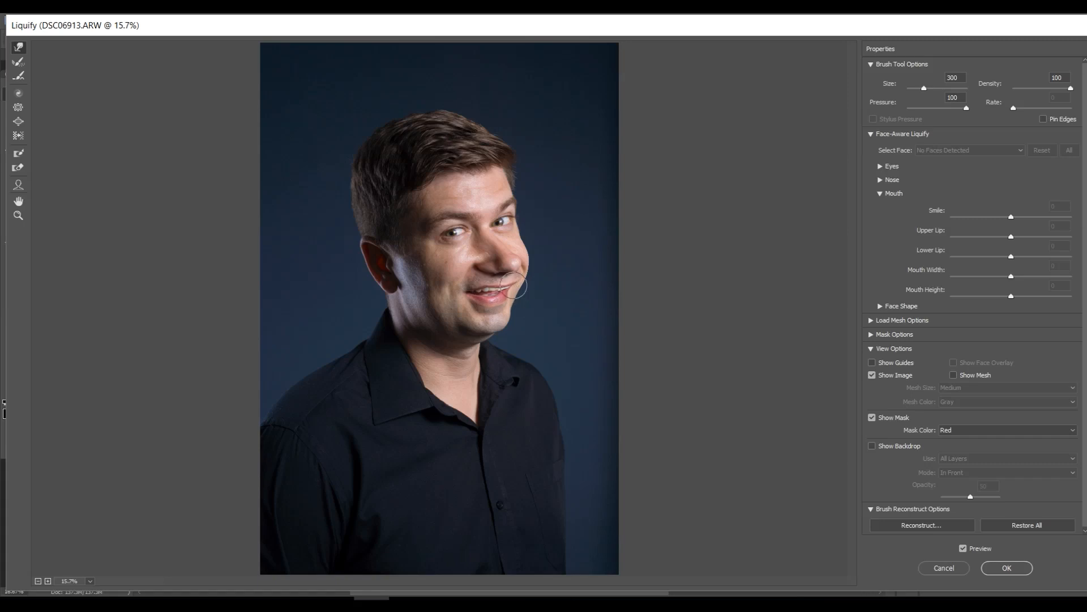
pyautogui.click(20, 66)
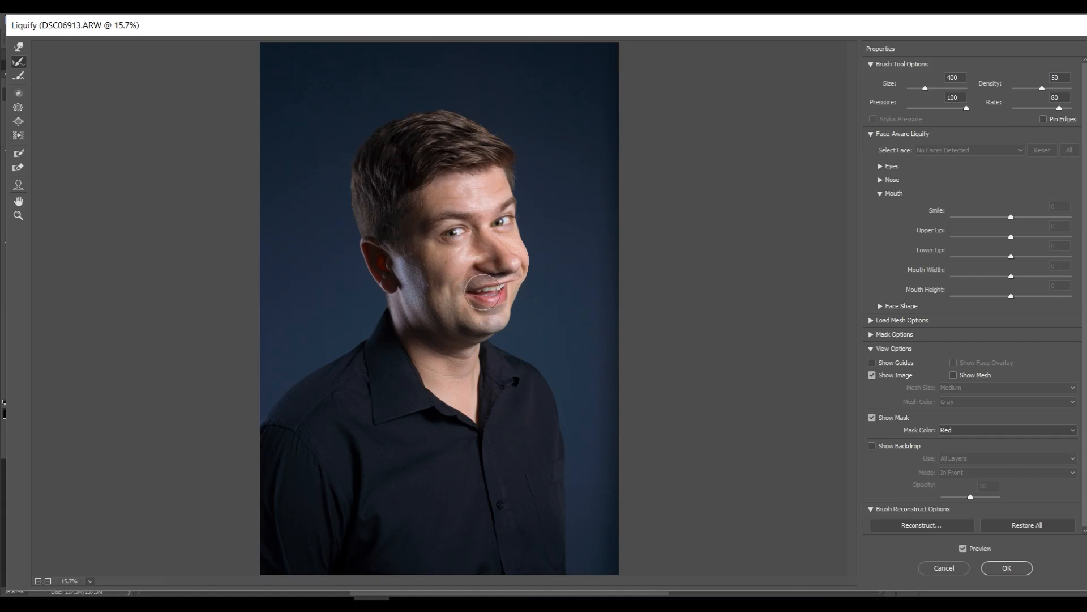
pyautogui.moveTo(480, 266)
pyautogui.mouseDown()
pyautogui.moveTo(522, 262)
pyautogui.moveTo(503, 262)
pyautogui.moveTo(502, 247)
pyautogui.moveTo(523, 241)
pyautogui.moveTo(526, 290)
pyautogui.moveTo(539, 236)
pyautogui.mouseUp()
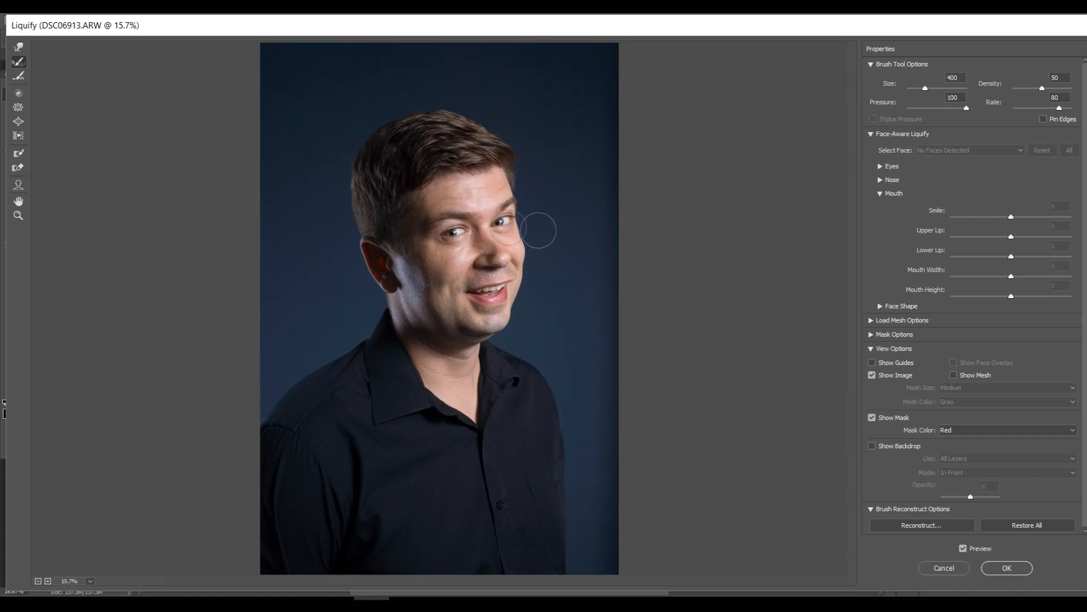
# Warp the nose and cheek outward with a size 700 Forward Warp brush, undo the last push, and reconstruct the area around the eye
pyautogui.click(18, 47)
pyautogui.press(']')
pyautogui.press(']')
pyautogui.press(']')
pyautogui.press(']')
pyautogui.press(']')
pyautogui.press(']')
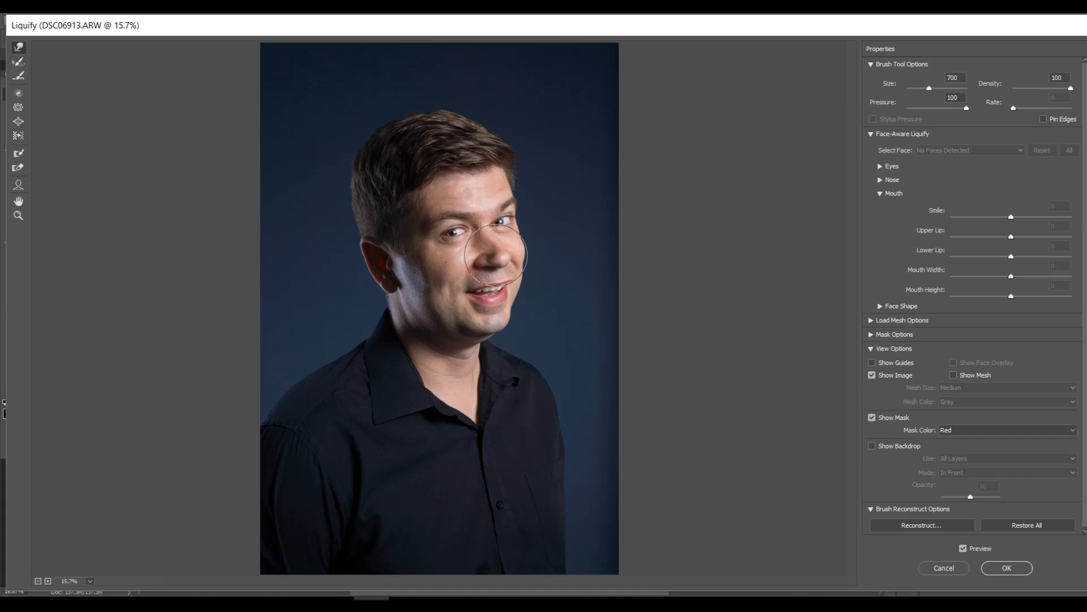
pyautogui.moveTo(491, 252); pyautogui.dragTo(505, 262)
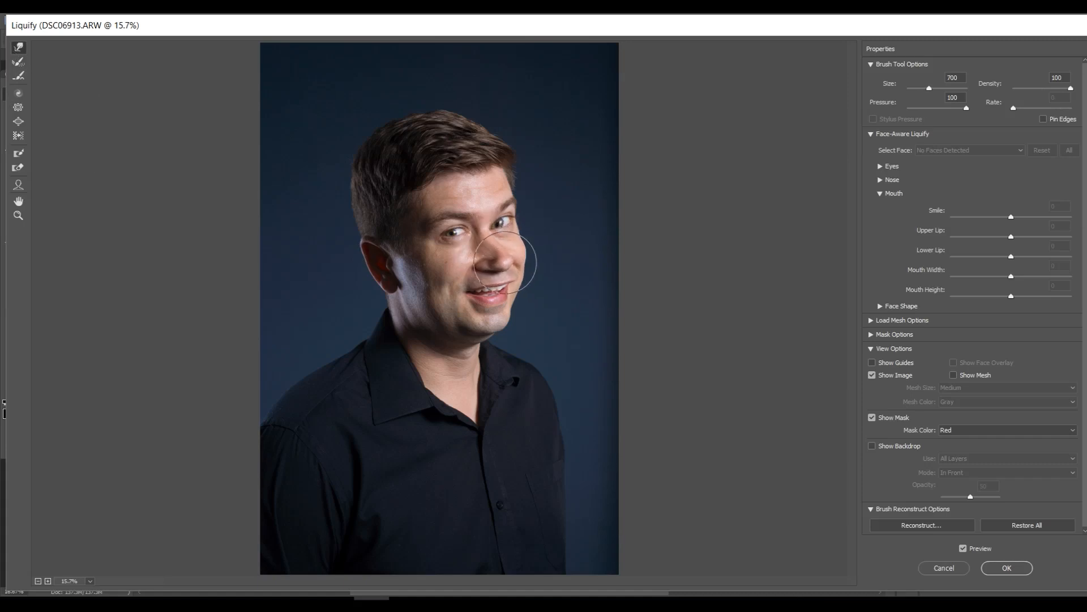
pyautogui.hotkey('ctrl', 'z')
pyautogui.click(17, 62)
pyautogui.moveTo(497, 219); pyautogui.dragTo(501, 221)
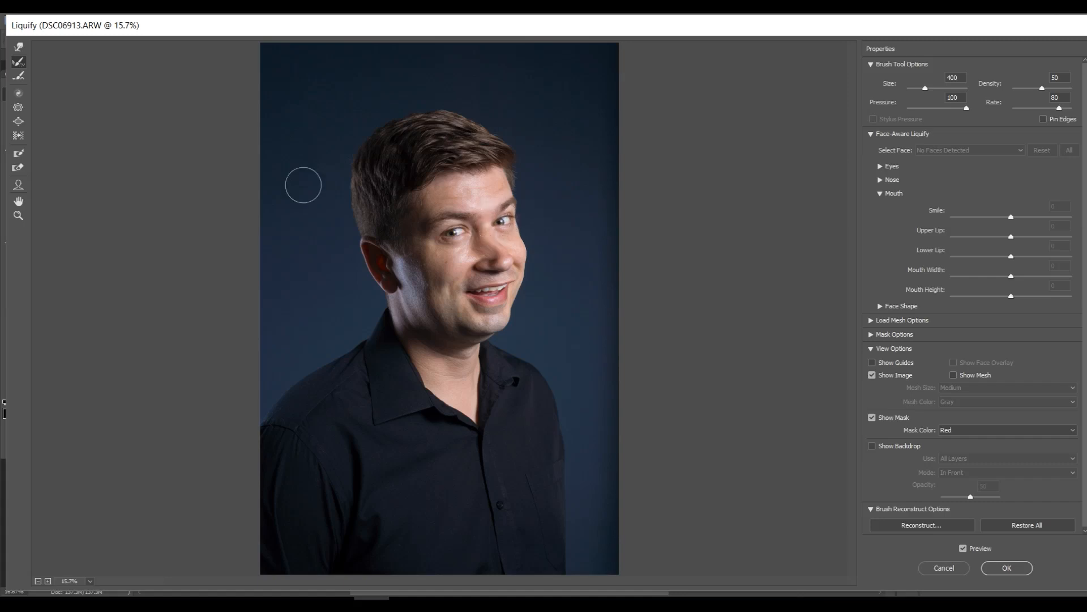
# Enlarge the mouth and chin using the Bloat tool with size 1400, density 73 and rate 100
pyautogui.click(19, 120)
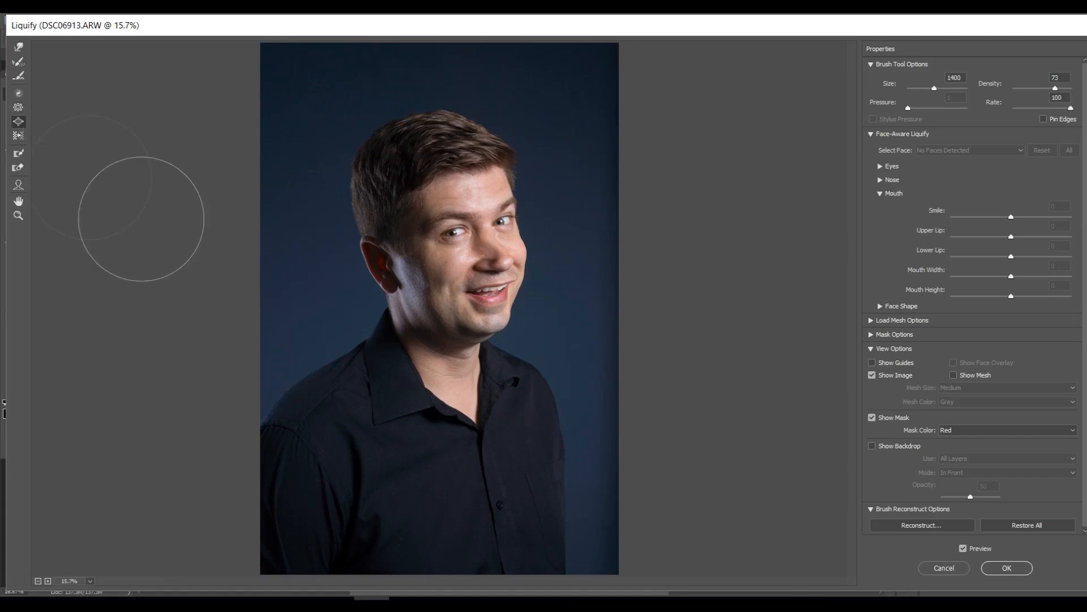
pyautogui.click(475, 301)
pyautogui.moveTo(476, 300)
pyautogui.mouseDown()
pyautogui.moveTo(502, 288)
pyautogui.moveTo(514, 296)
pyautogui.mouseUp()
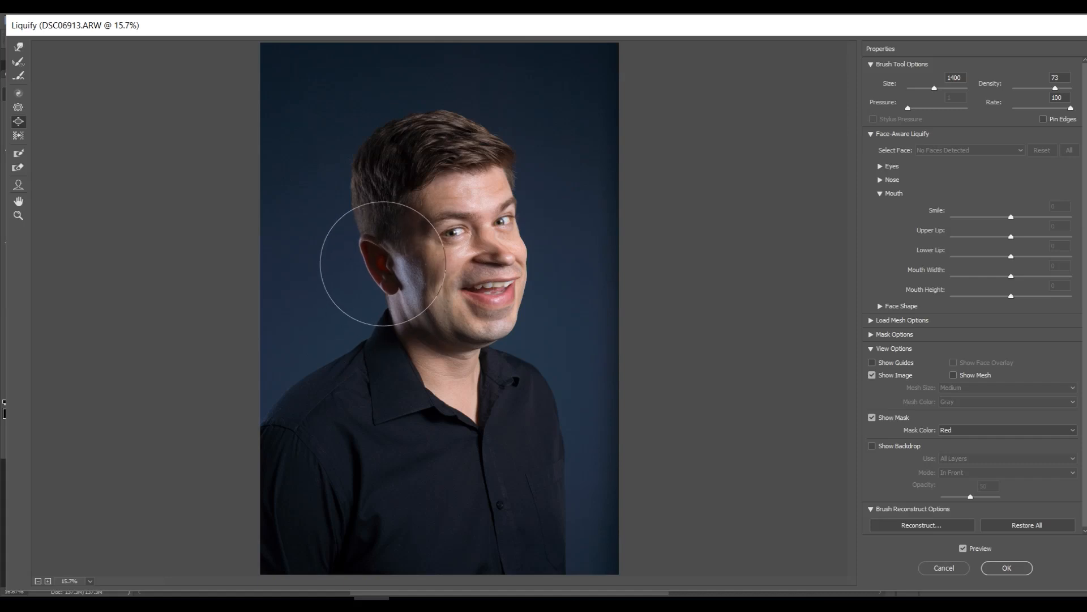
# Reshape the face with a size 700 Forward Warp brush and restore the area around the eyes and nose with the Reconstruct tool
pyautogui.click(18, 47)
pyautogui.moveTo(501, 248); pyautogui.dragTo(507, 240)
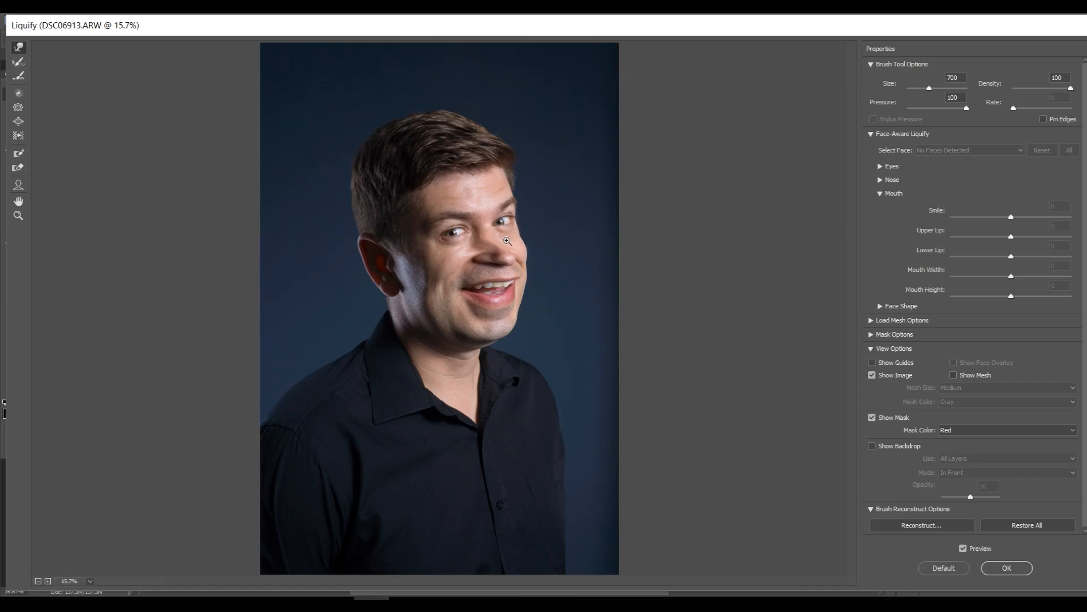
pyautogui.click(14, 61)
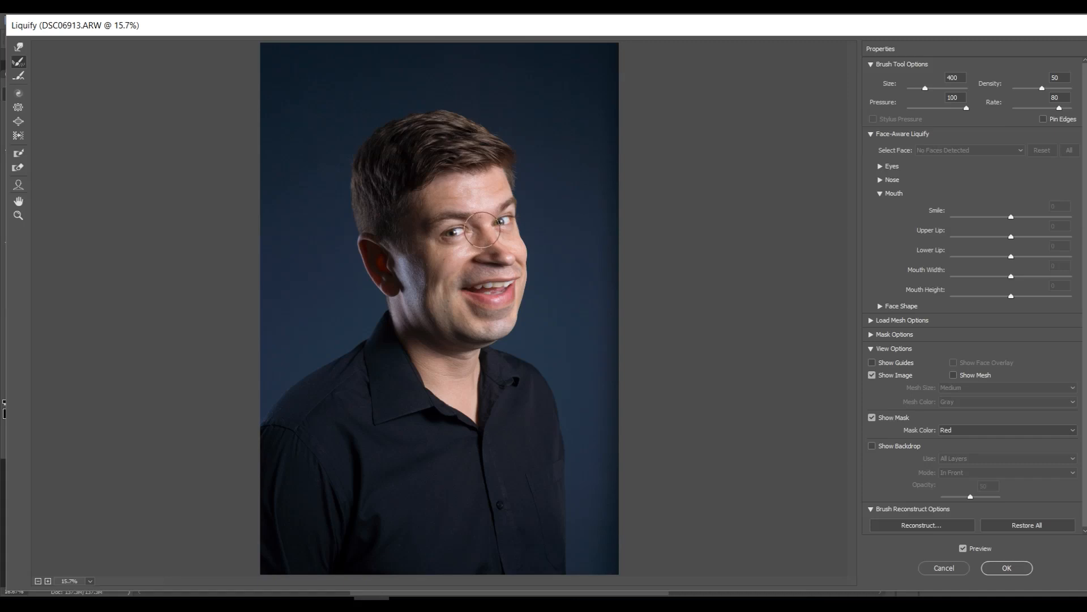
pyautogui.moveTo(482, 238)
pyautogui.mouseDown()
pyautogui.moveTo(479, 229)
pyautogui.moveTo(503, 247)
pyautogui.mouseUp()
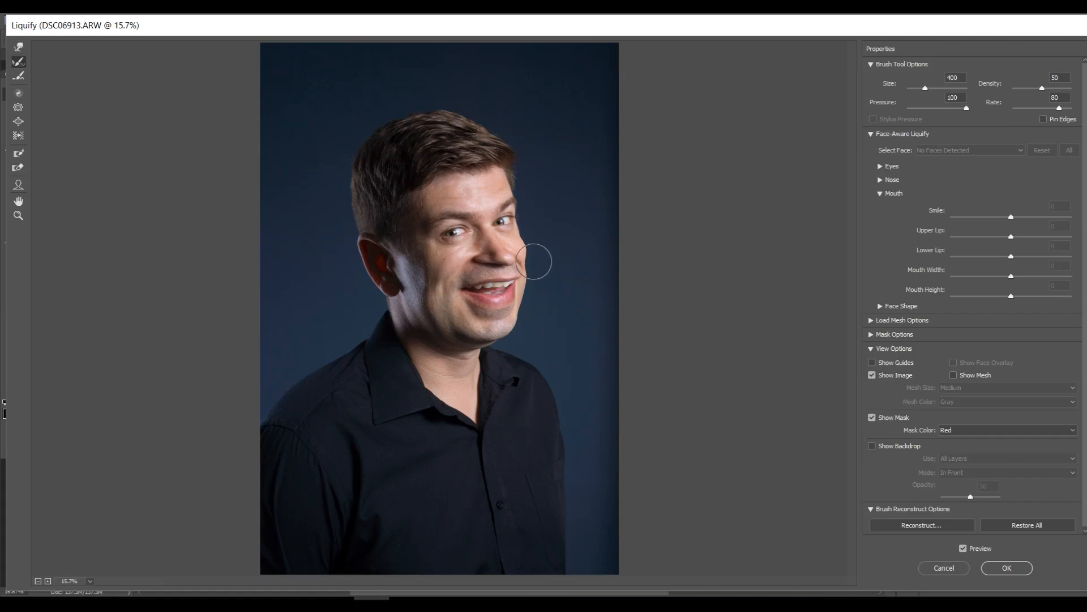
# Refine the caricature by bloating the head, reconstructing the cheek and warping the smile, and apply the Liquify changes
pyautogui.click(21, 124)
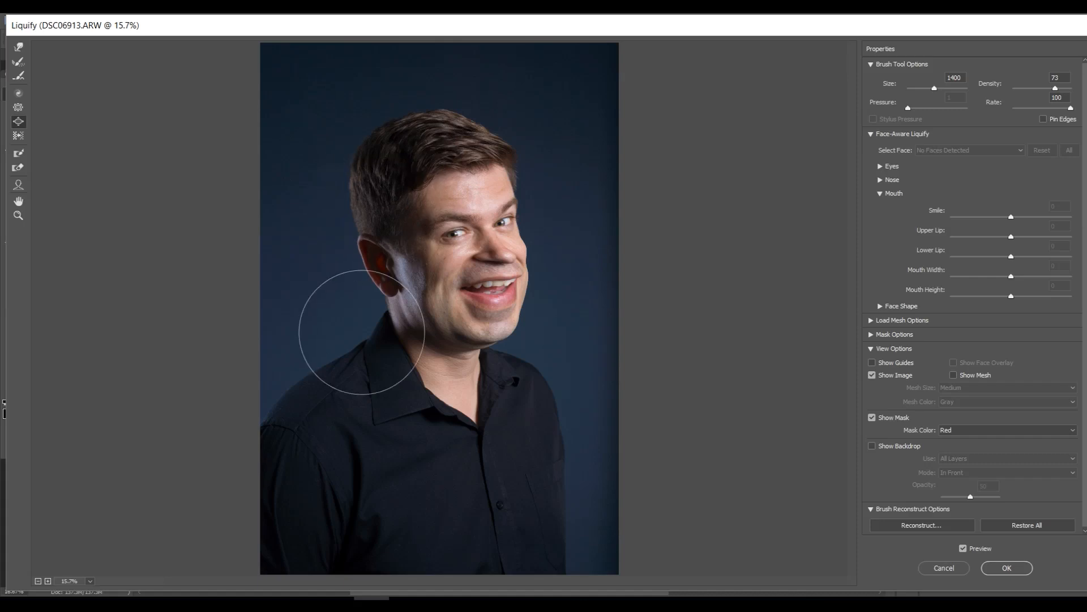
pyautogui.click(17, 49)
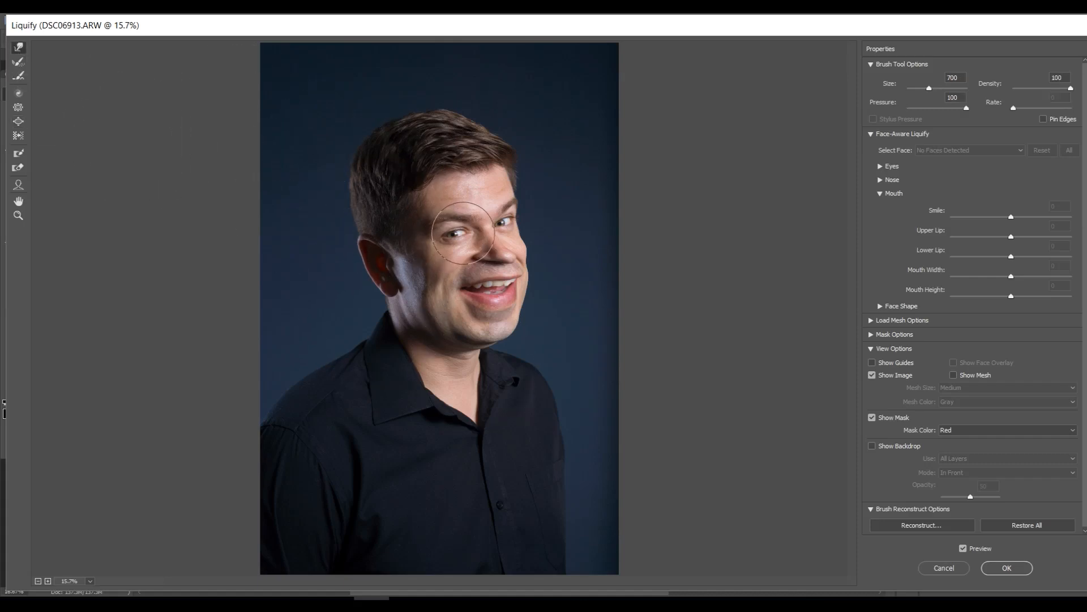
pyautogui.click(18, 62)
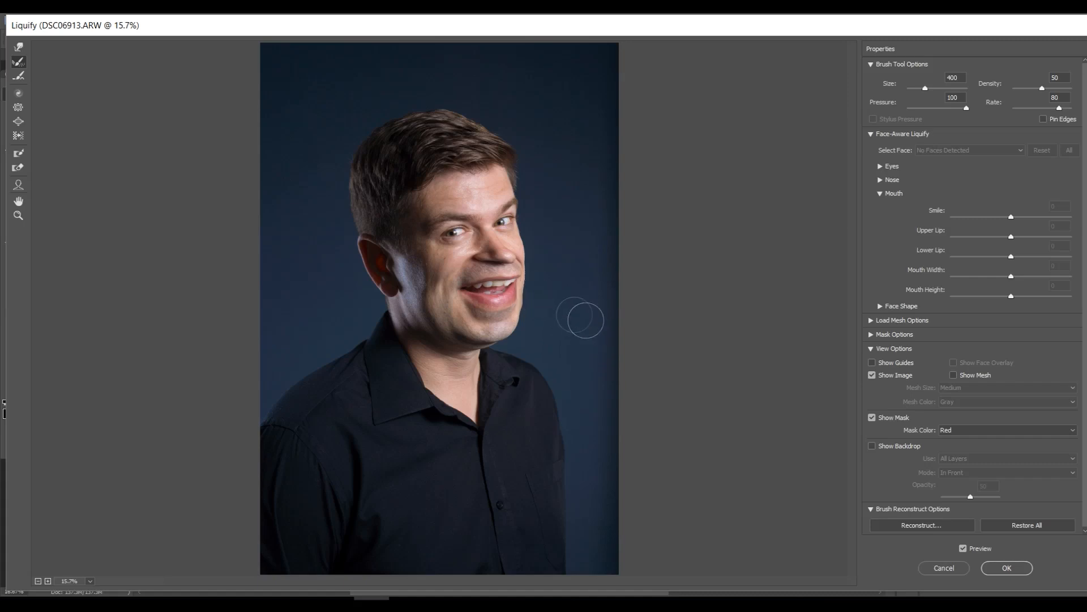
pyautogui.click(18, 49)
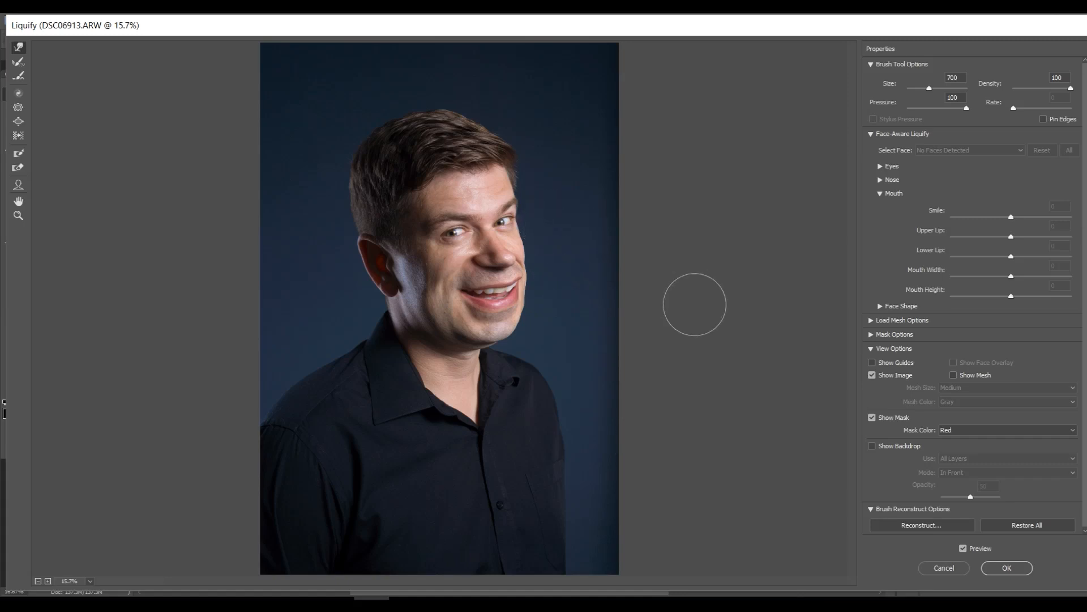
pyautogui.click(1016, 573)
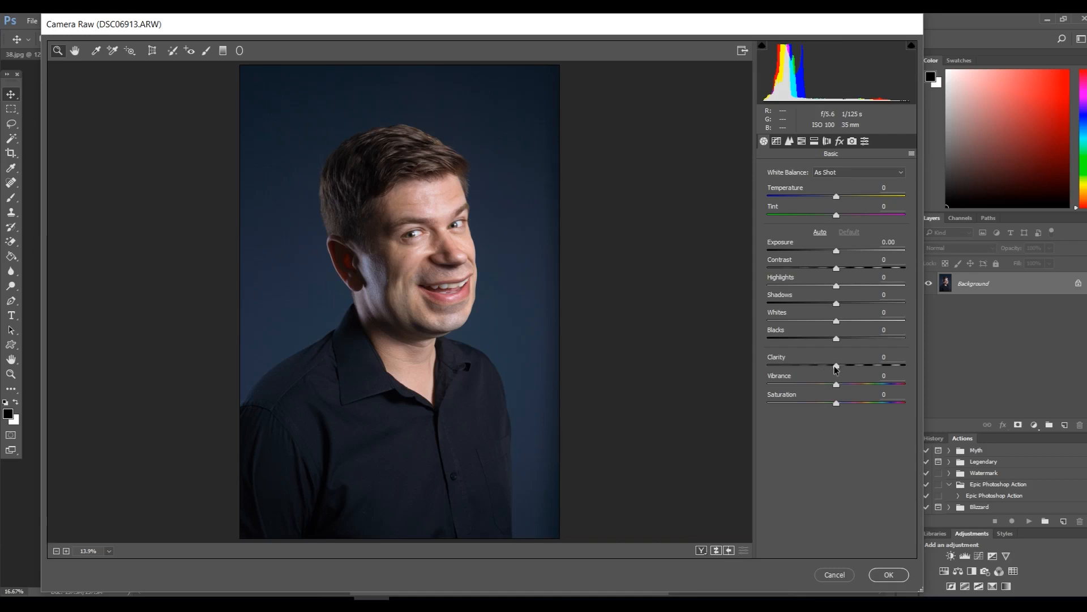
# Raise Clarity to +77 and move the RGB tone curve's black point to input 26, output 22
pyautogui.moveTo(838, 367); pyautogui.dragTo(858, 369)
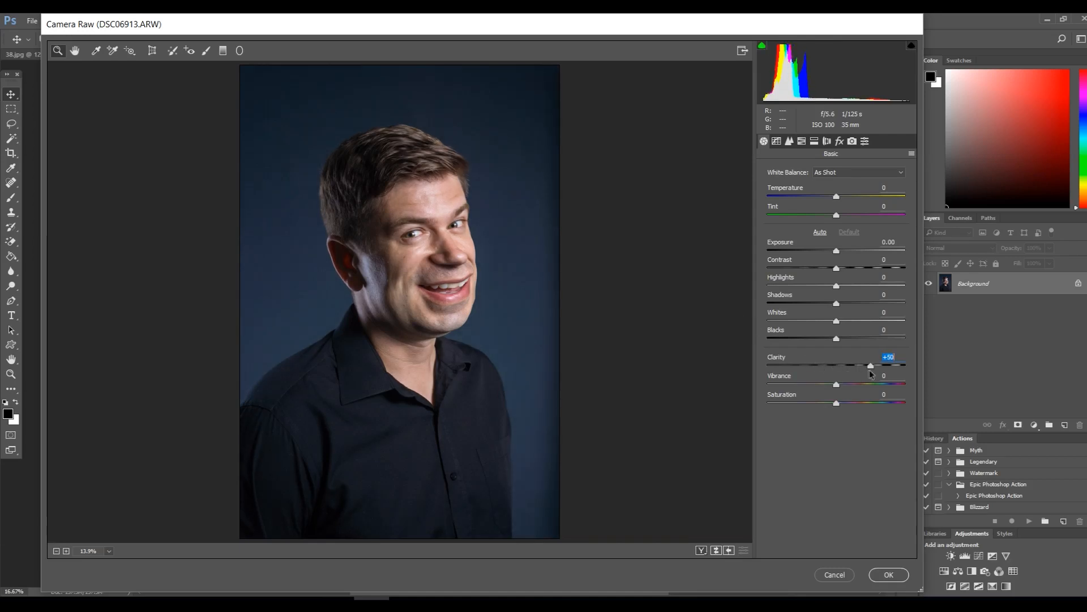
pyautogui.moveTo(884, 374); pyautogui.dragTo(898, 366)
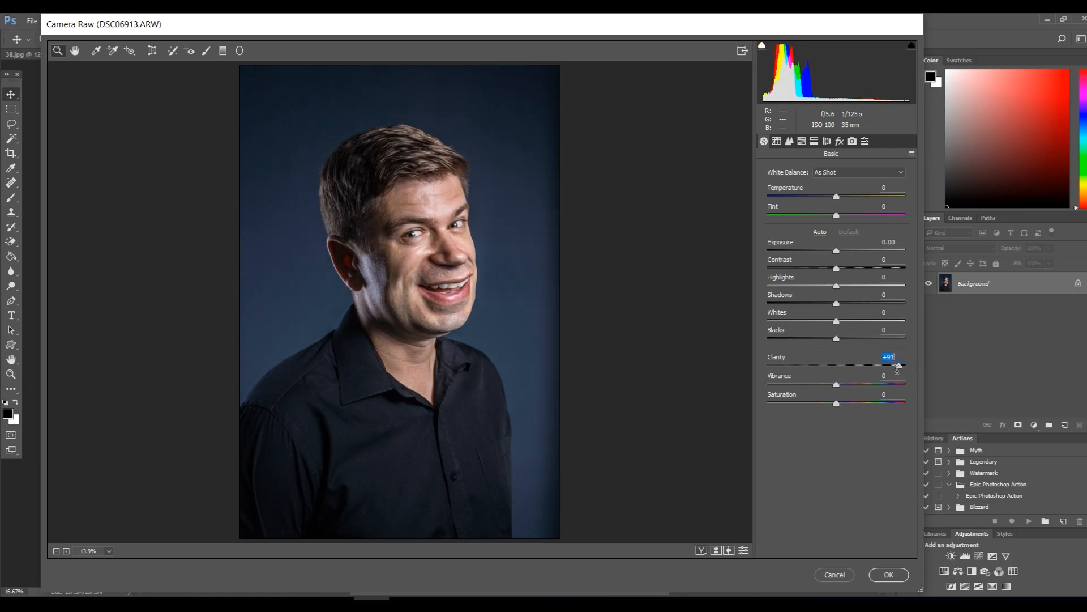
pyautogui.click(777, 141)
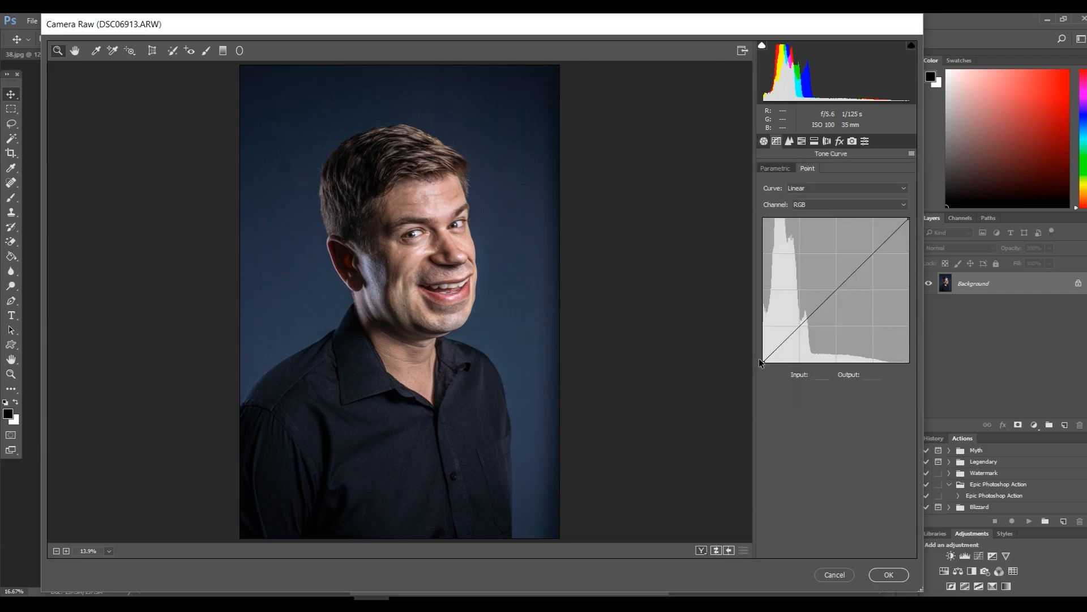
pyautogui.moveTo(764, 360)
pyautogui.mouseDown()
pyautogui.moveTo(767, 345)
pyautogui.moveTo(778, 350)
pyautogui.mouseUp()
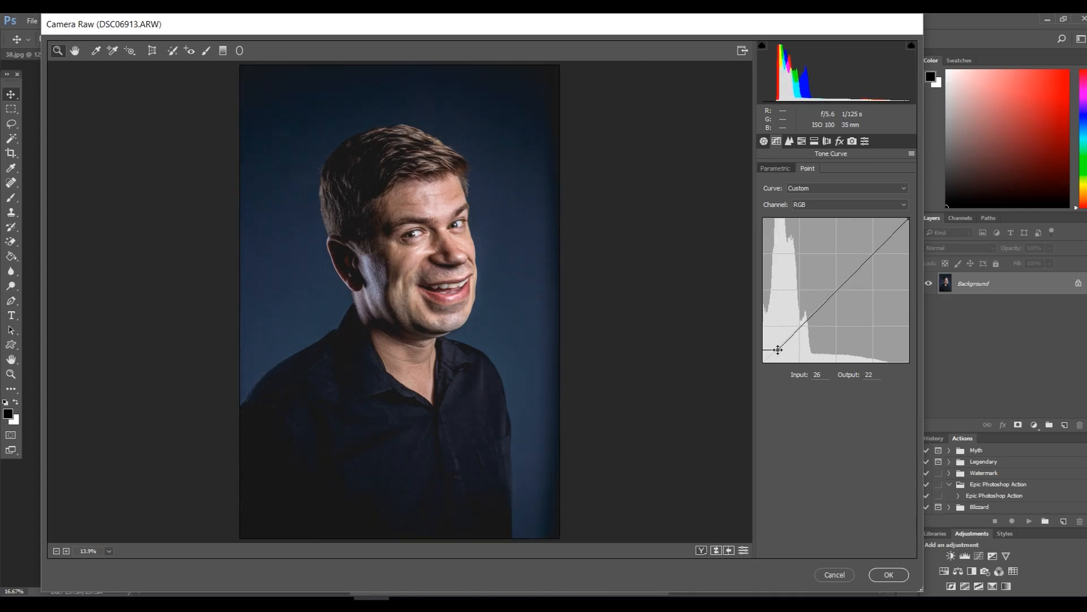
# Slightly boost the portrait's Vibrance and add a post-crop vignette with amount -12 and roundness +30, applying the Camera Raw adjustments
pyautogui.click(763, 145)
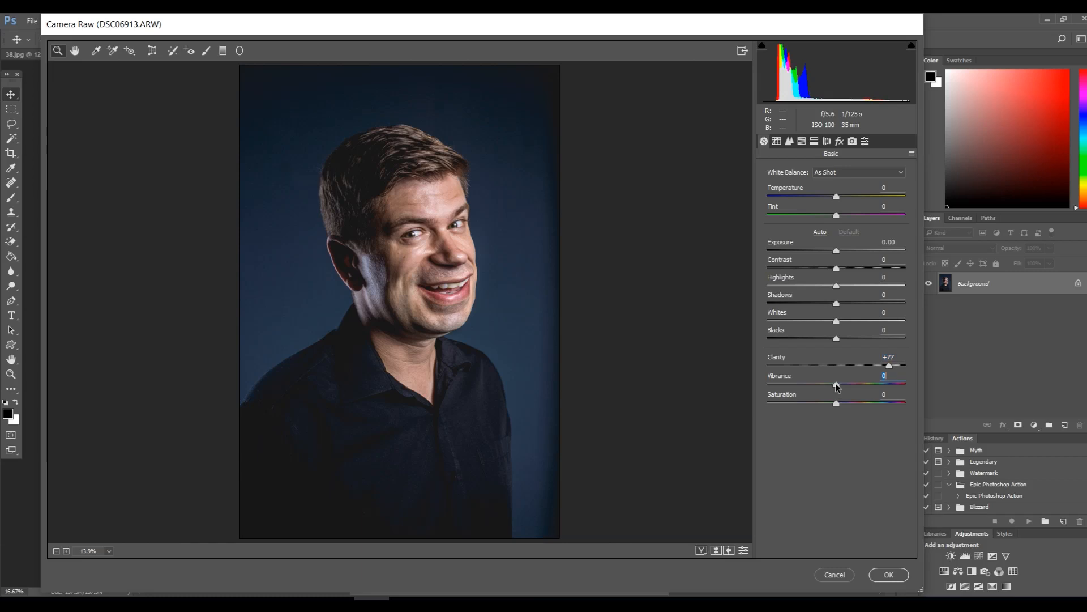
pyautogui.moveTo(833, 388); pyautogui.dragTo(845, 409)
pyautogui.click(827, 144)
pyautogui.click(840, 143)
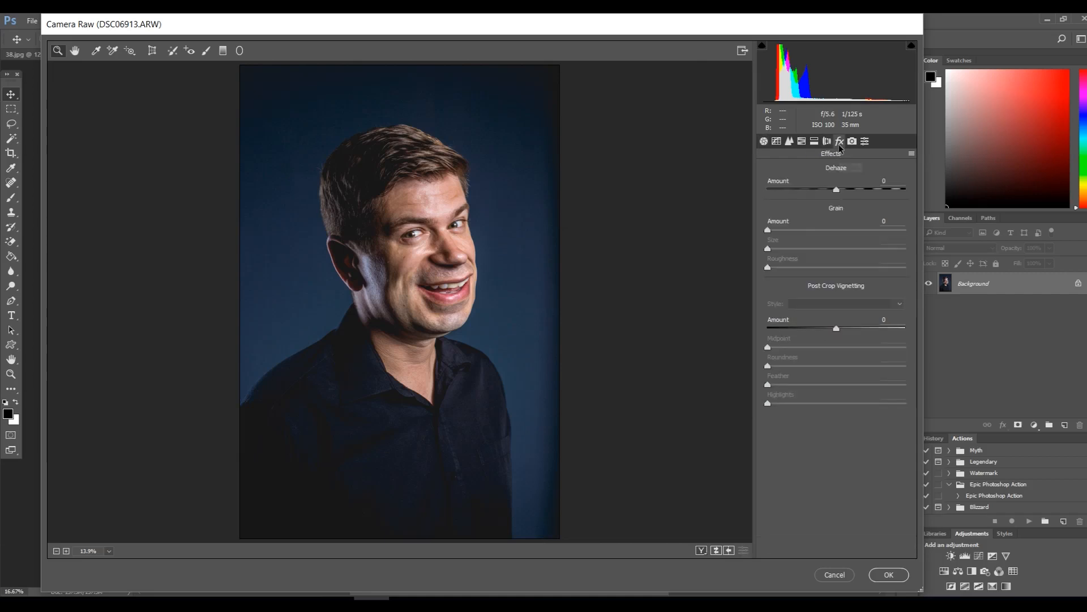
pyautogui.moveTo(830, 329); pyautogui.dragTo(818, 331)
pyautogui.moveTo(824, 334); pyautogui.dragTo(857, 367)
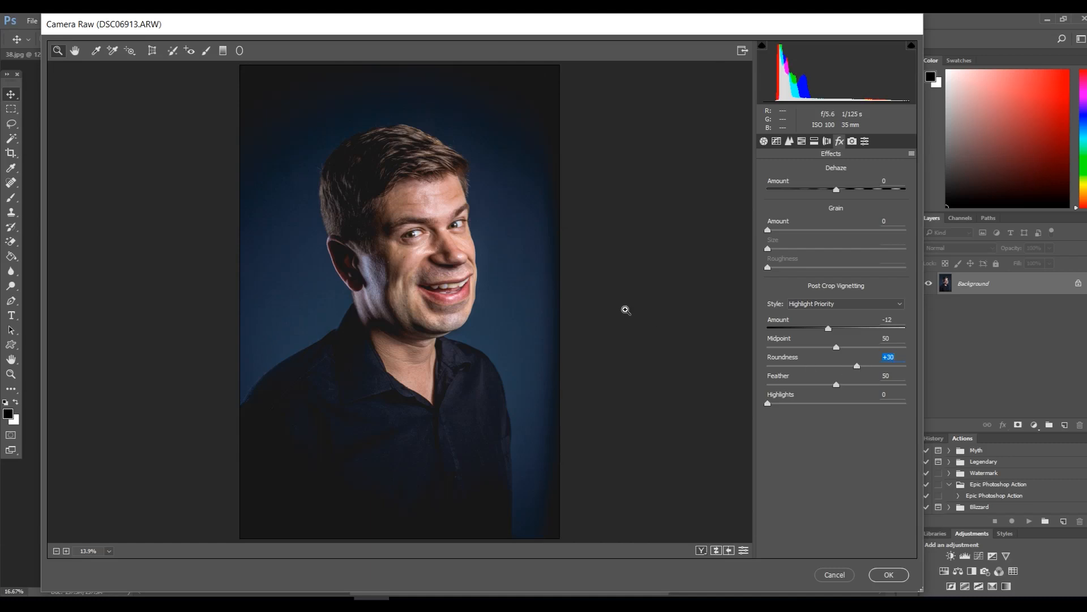
pyautogui.click(896, 578)
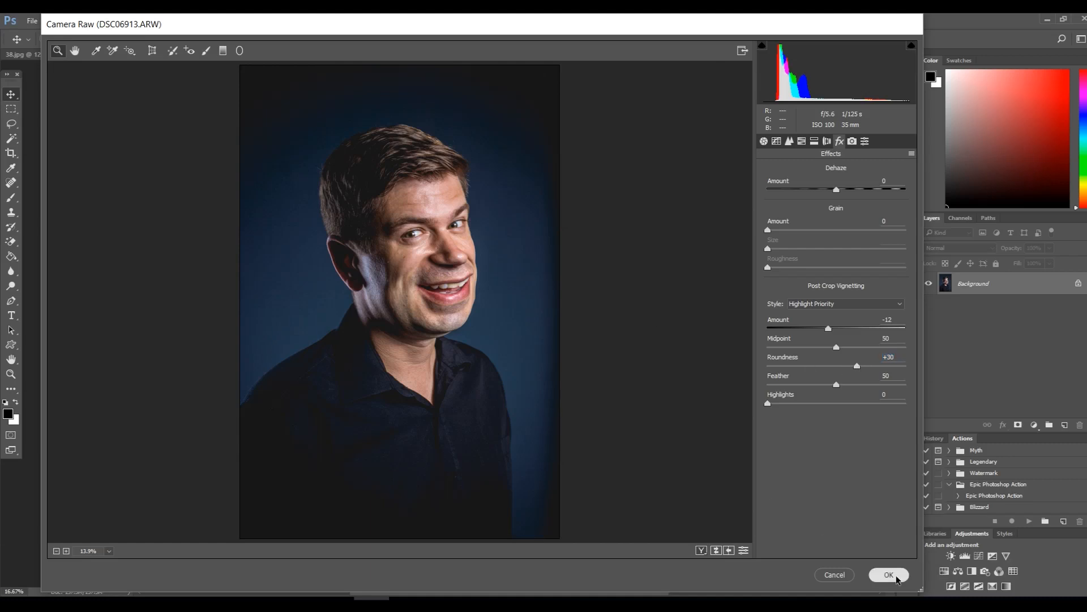